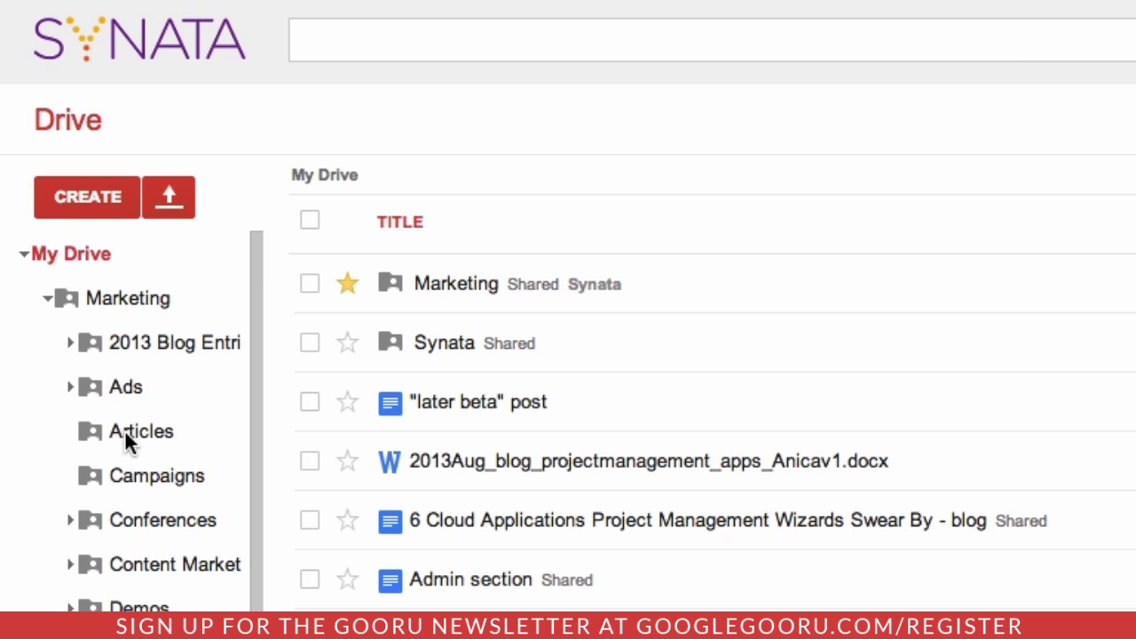
# Run a plain keyword search for 'sales' to surface the Sales folders and matching documents
pyautogui.scroll(-5, 125, 435)
pyautogui.scroll(-5, 125, 435)
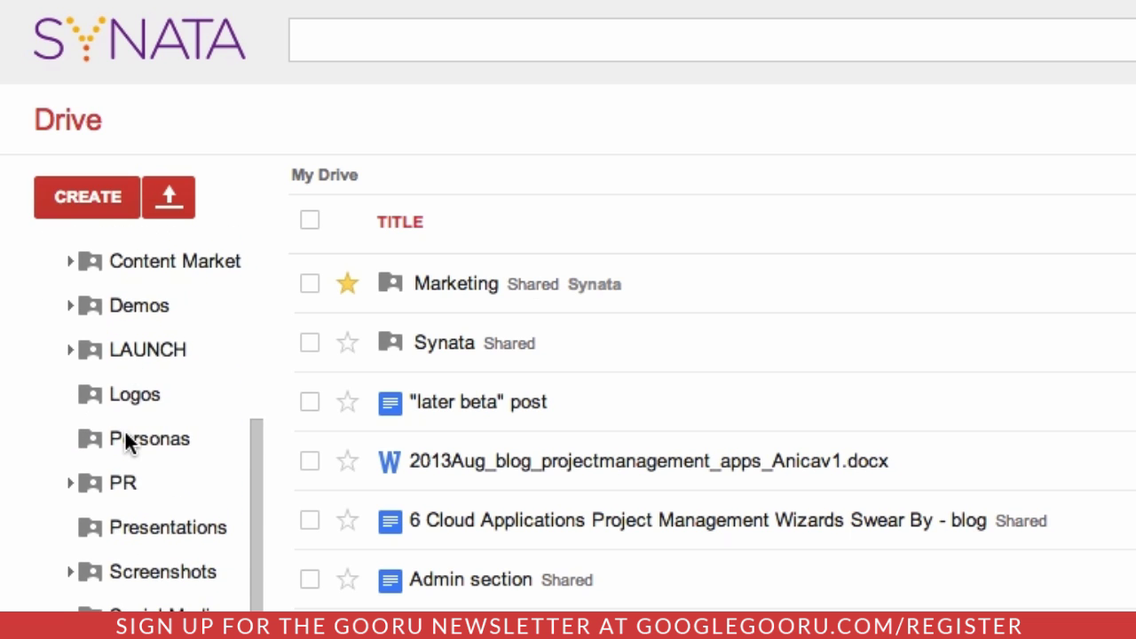
pyautogui.scroll(10, 124, 431)
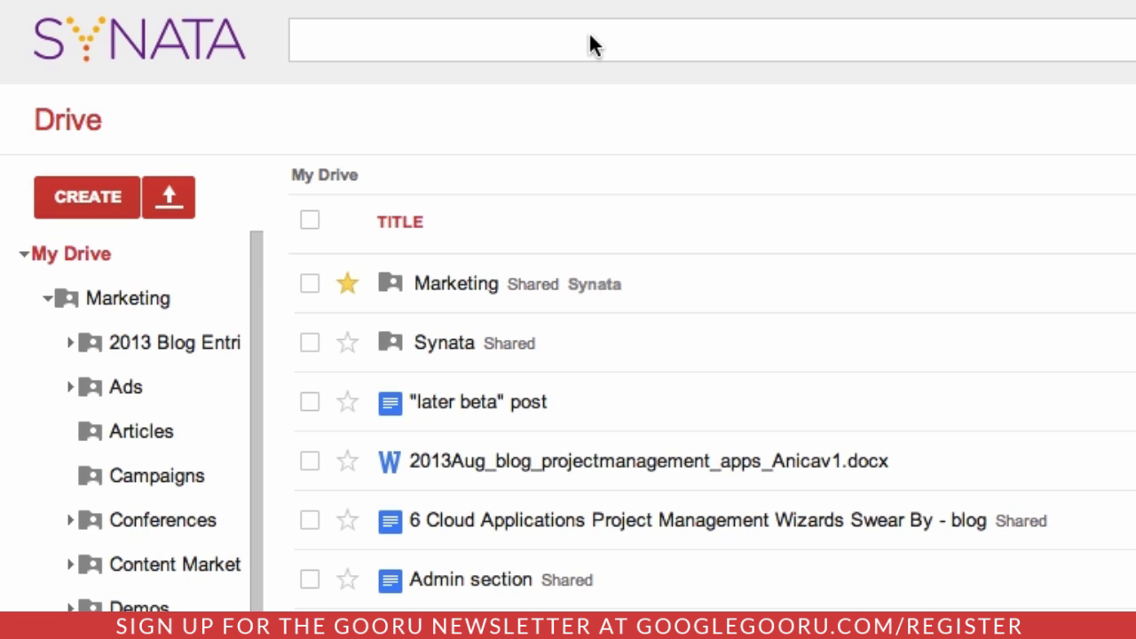
pyautogui.click(591, 40)
pyautogui.write('s')
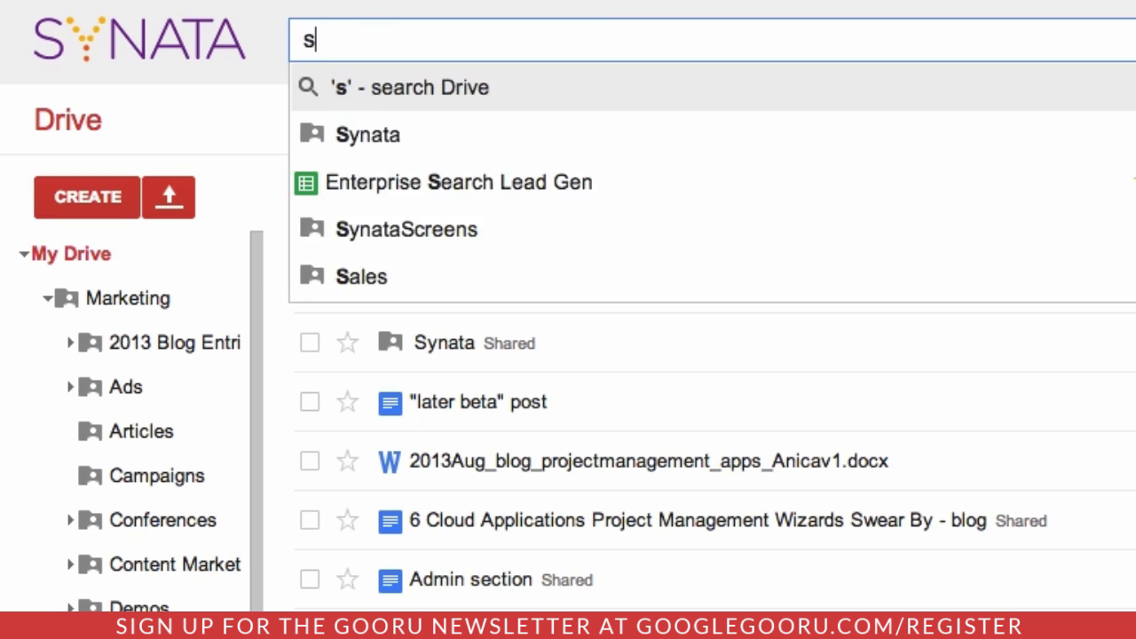
pyautogui.write('ales')
pyautogui.press('Return')
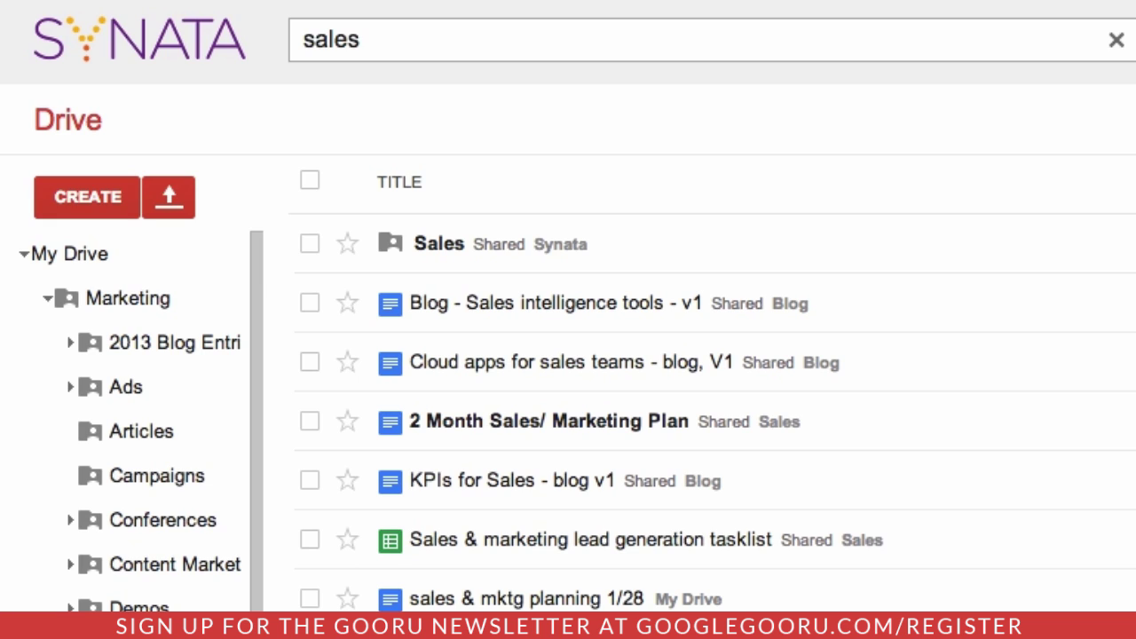
pyautogui.click(561, 44)
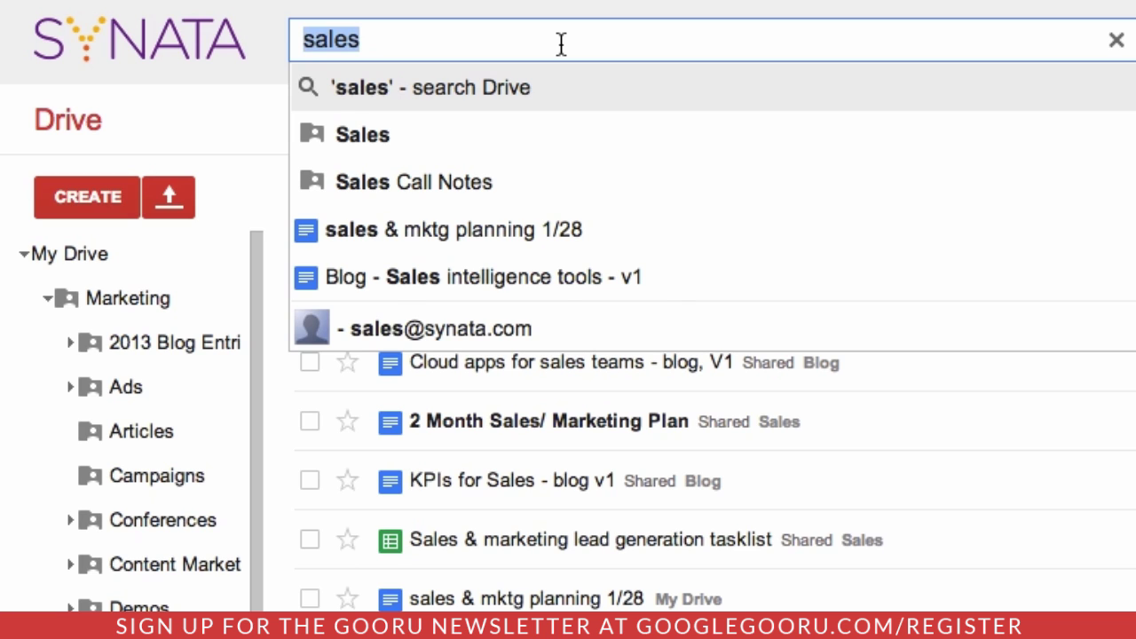
# Search with title:blog to list only blog-titled files, then clear the query
pyautogui.write('title:blog')
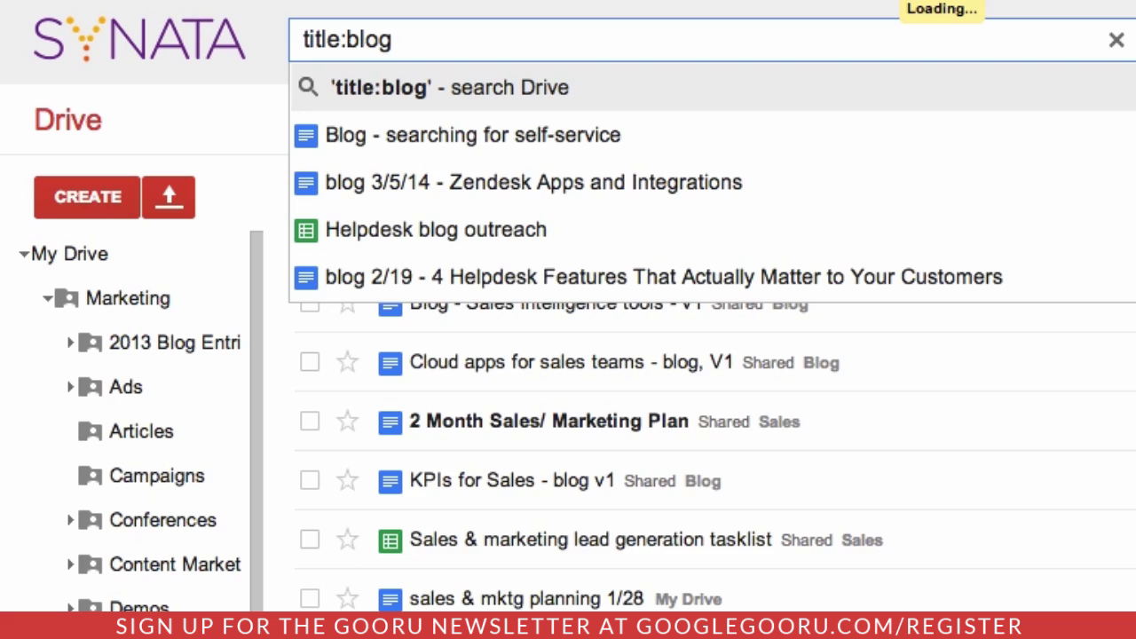
pyautogui.press('Return')
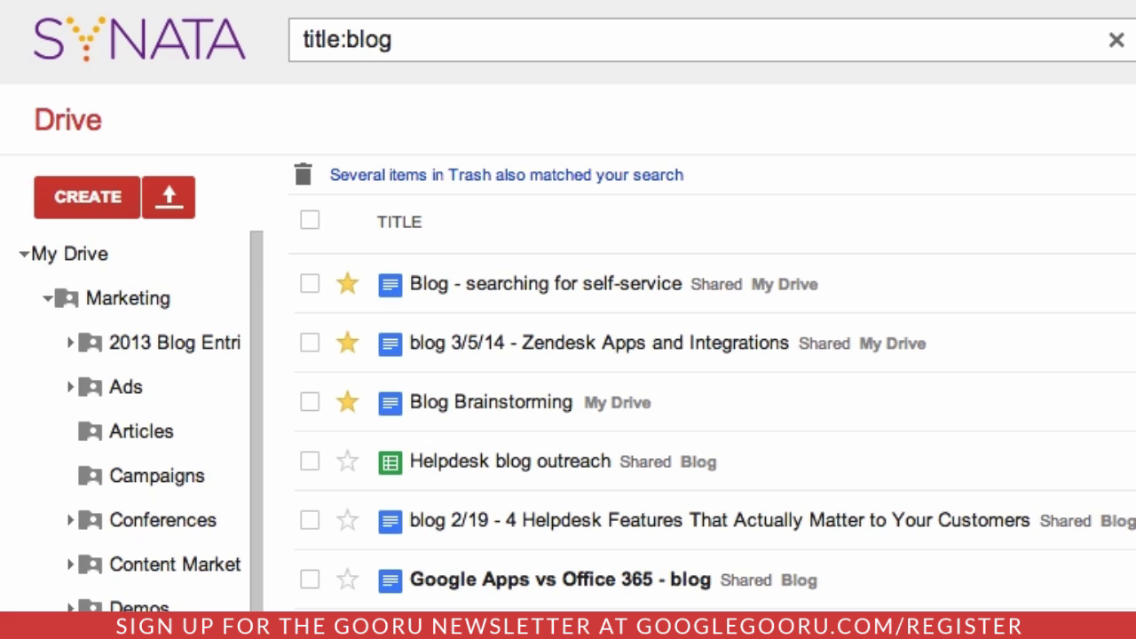
pyautogui.click(536, 32)
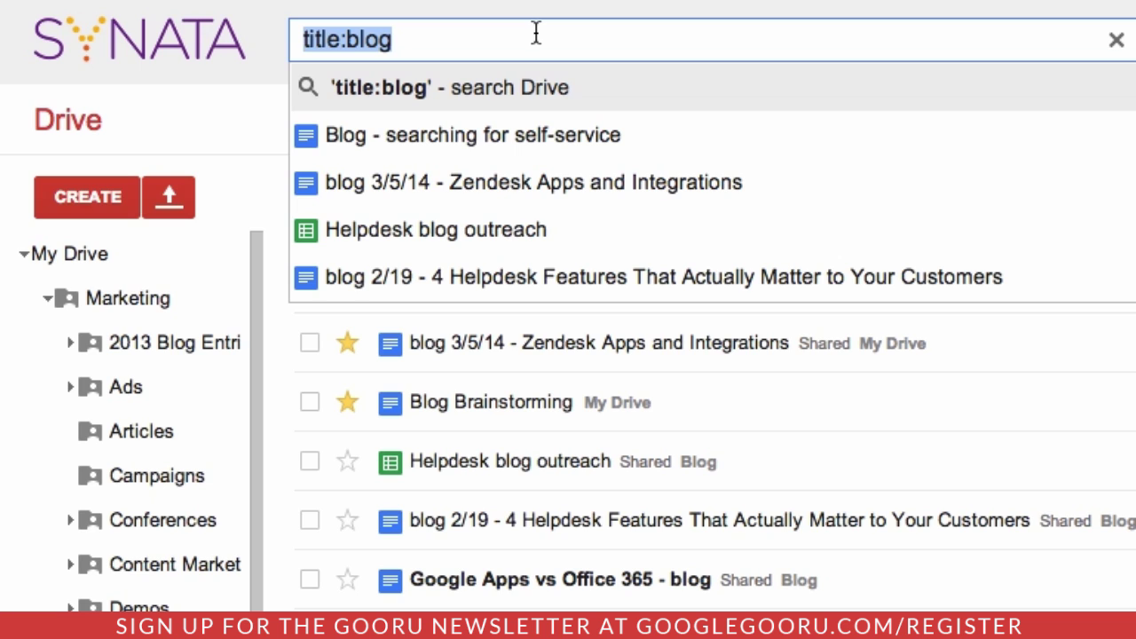
pyautogui.press('BackSpace')
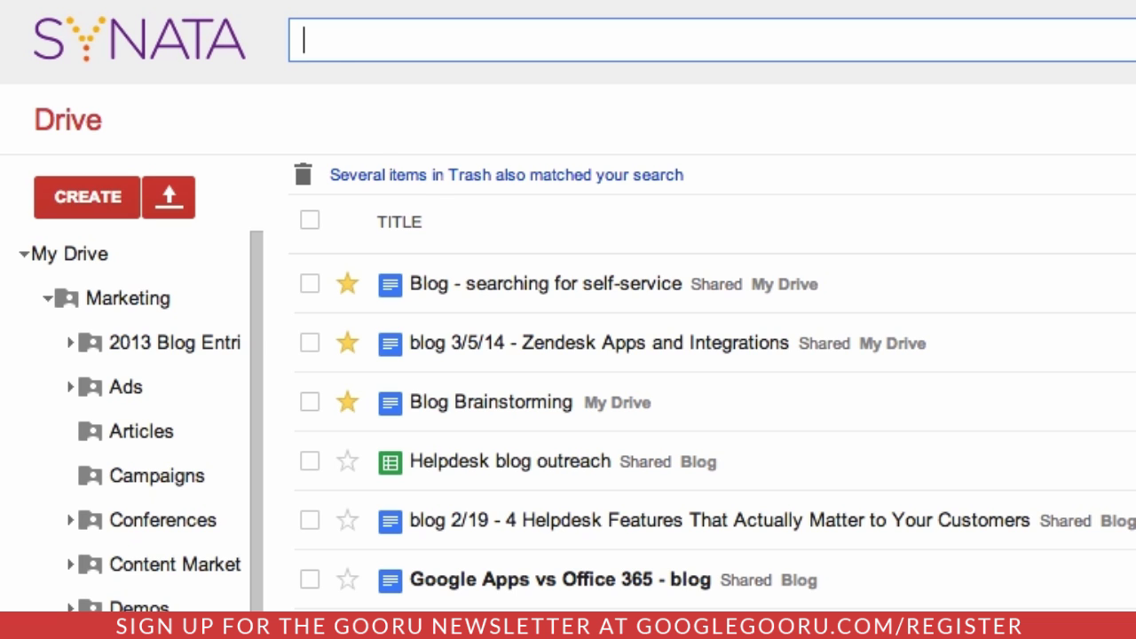
# Search 'owner:' plus the colleague's e-mail and 'reseller', then clear the query
pyautogui.write('owner:')
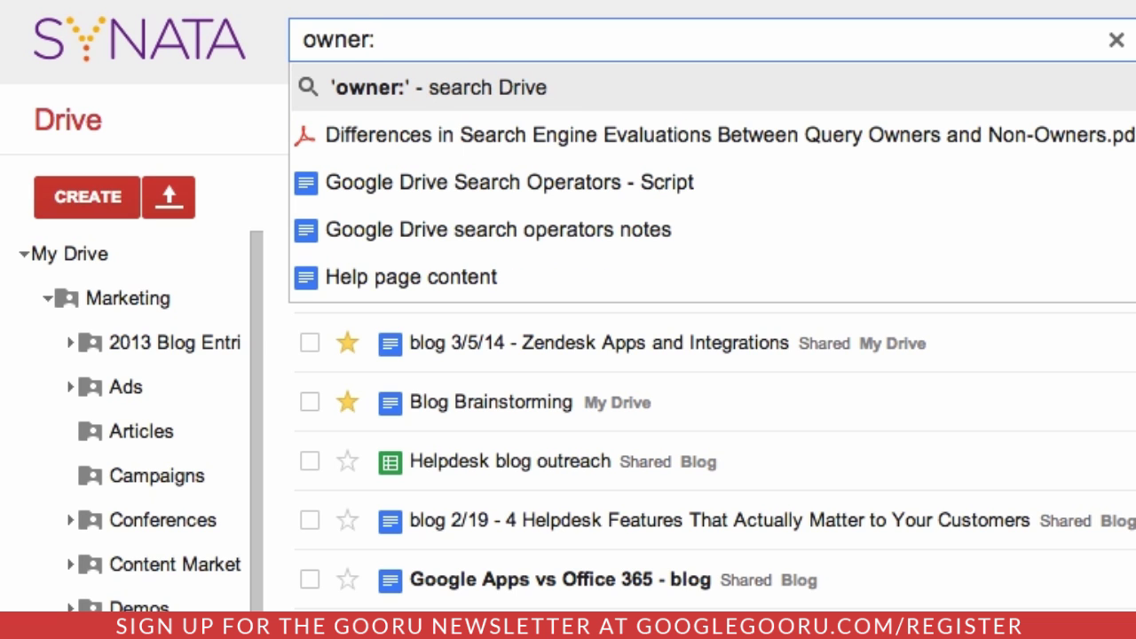
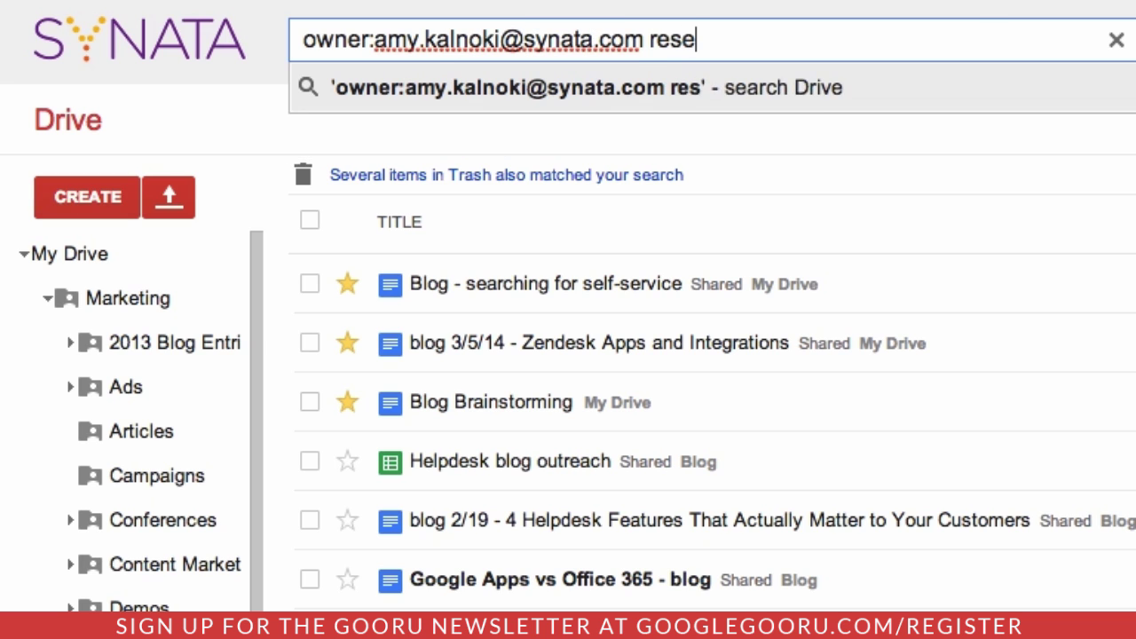
pyautogui.write('ller')
pyautogui.press('Return')
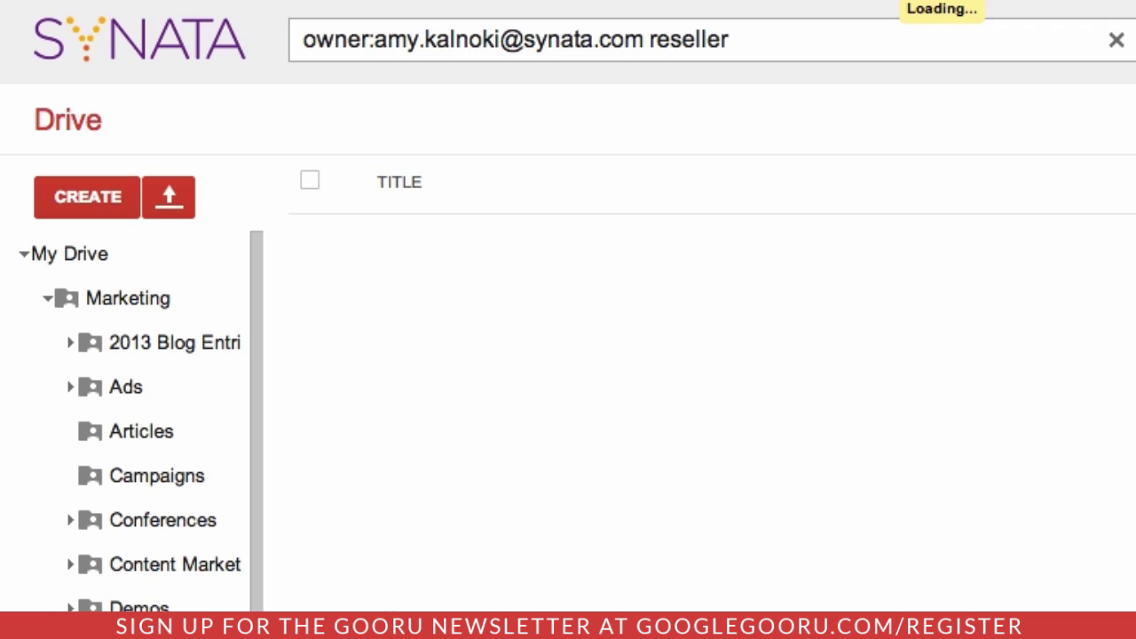
pyautogui.click(489, 43)
pyautogui.press('BackSpace')
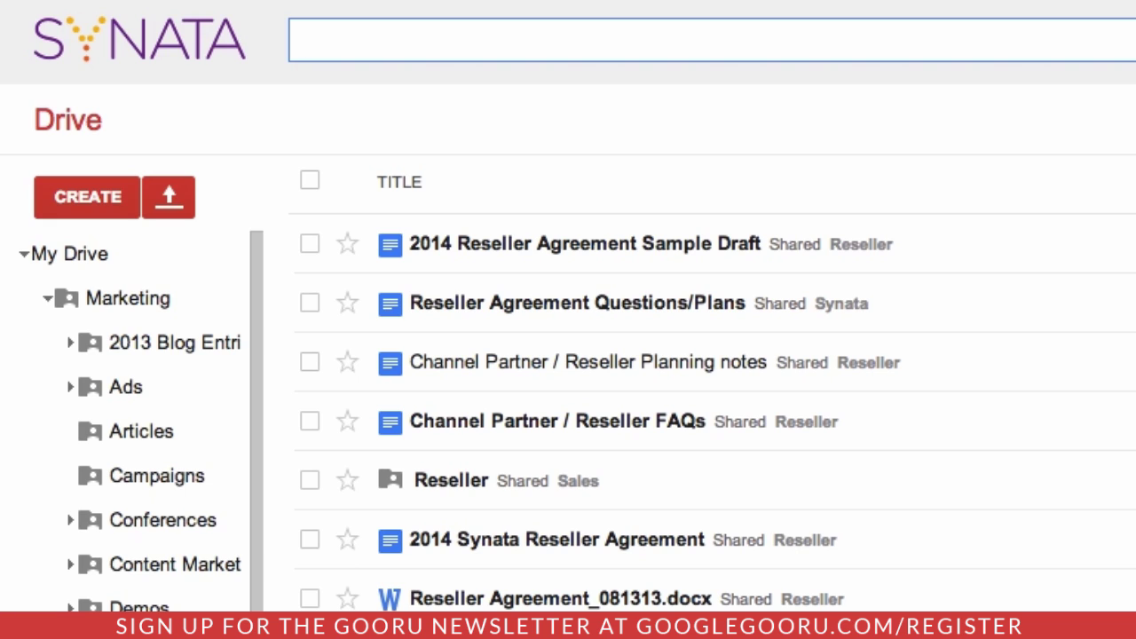
# Search type:spreadsheet lead for lead spreadsheets, then collapse the Marketing folder in the sidebar
pyautogui.write('type')
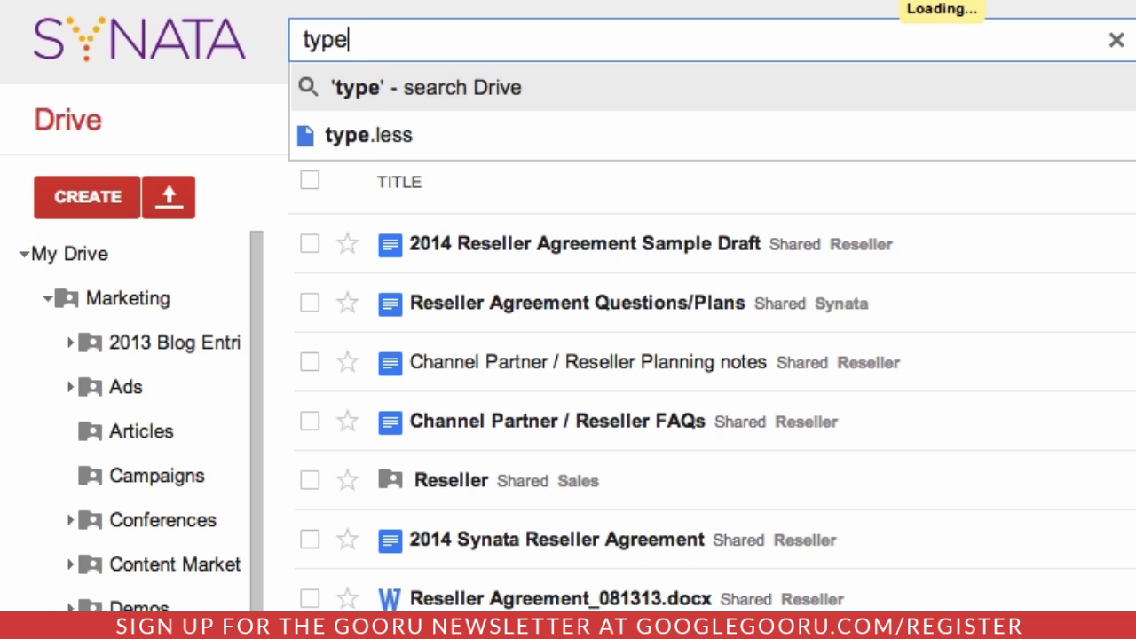
pyautogui.write(':spreadsheet')
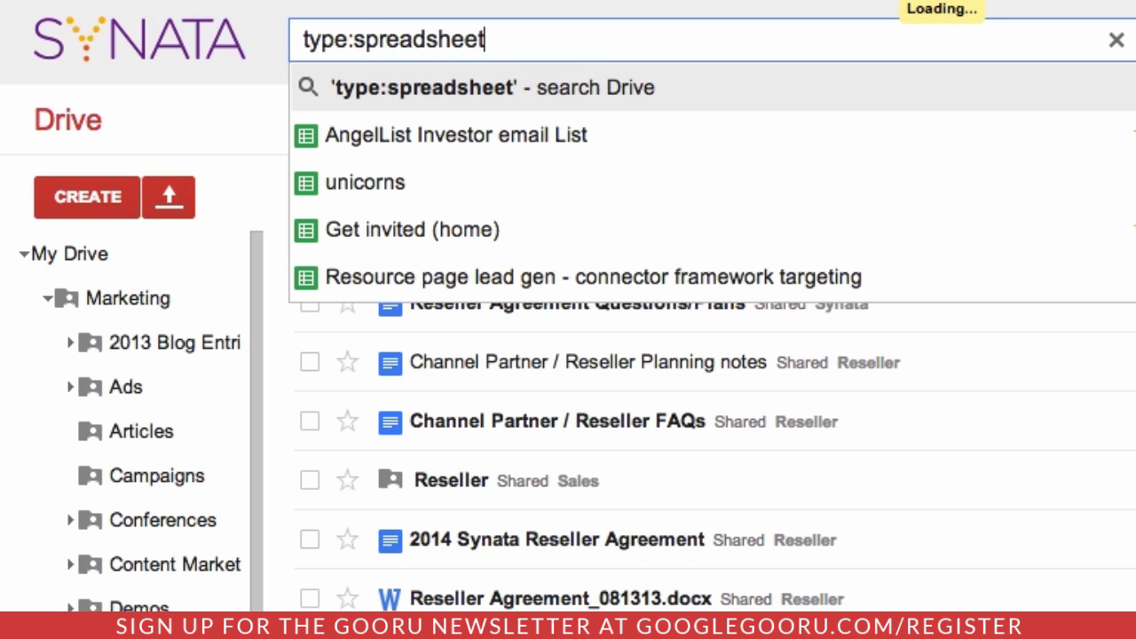
pyautogui.write(' lead')
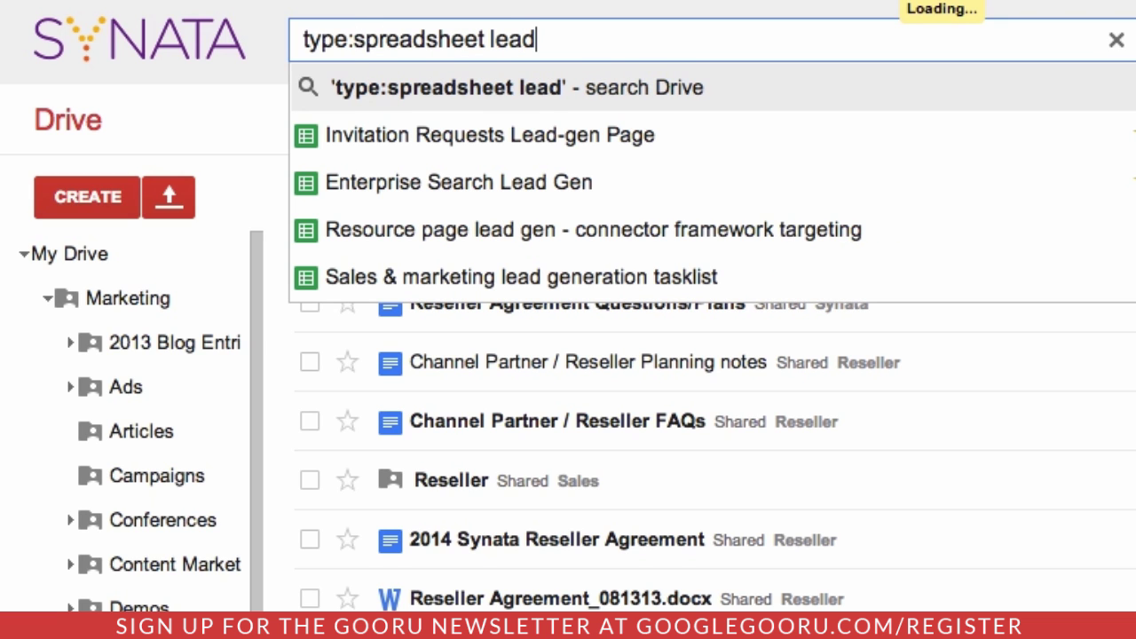
pyautogui.press('Return')
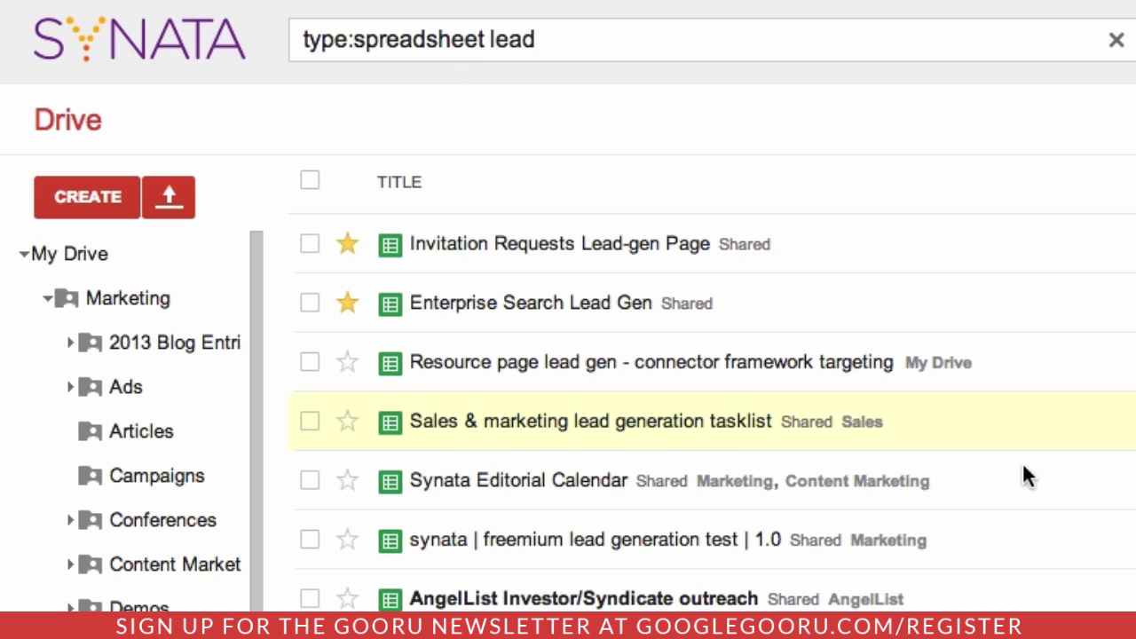
pyautogui.scroll(-1, 1065, 472)
pyautogui.scroll(1, 1066, 475)
pyautogui.click(48, 302)
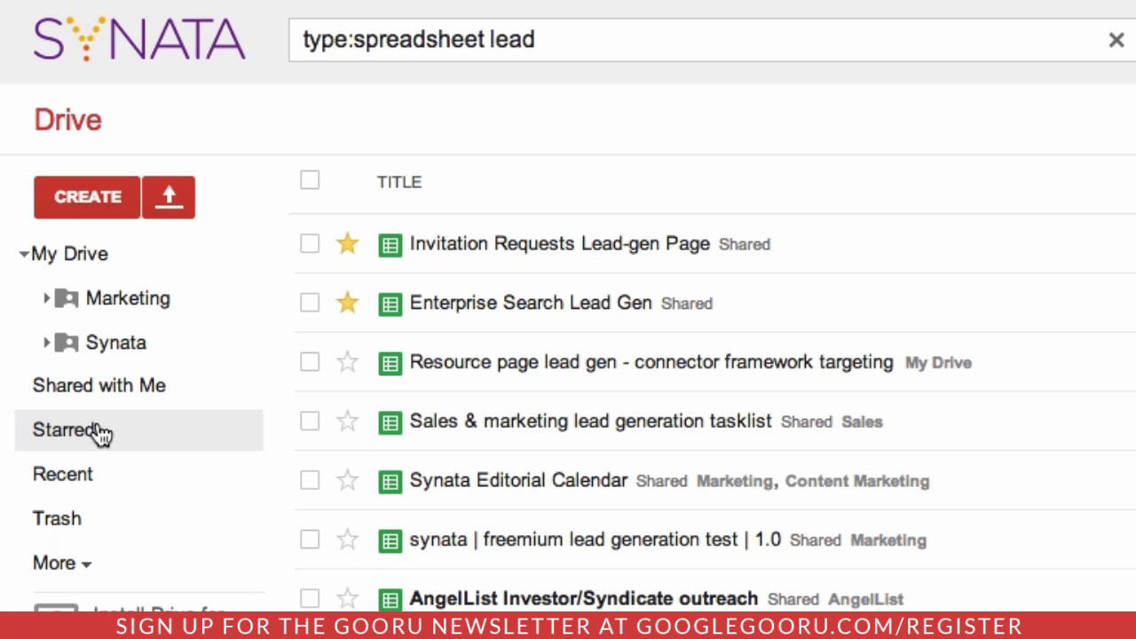
# Open the Starred view and browse starred items like Conference Calendar
pyautogui.click(64, 430)
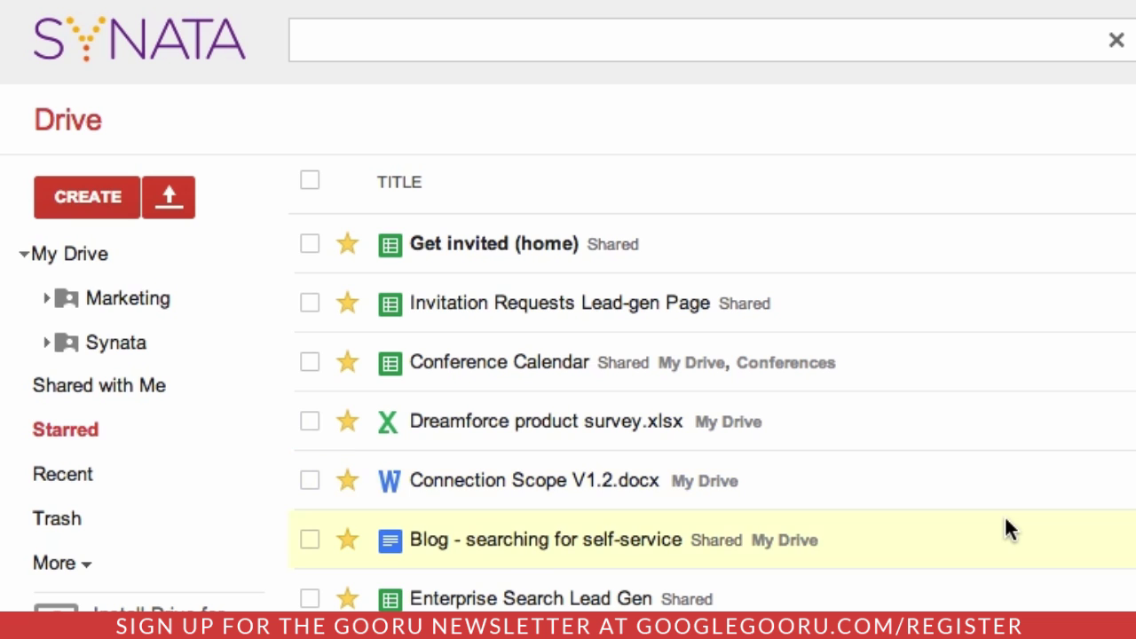
pyautogui.scroll(-2, 1008, 530)
pyautogui.scroll(2, 1008, 530)
pyautogui.scroll(-1, 892, 424)
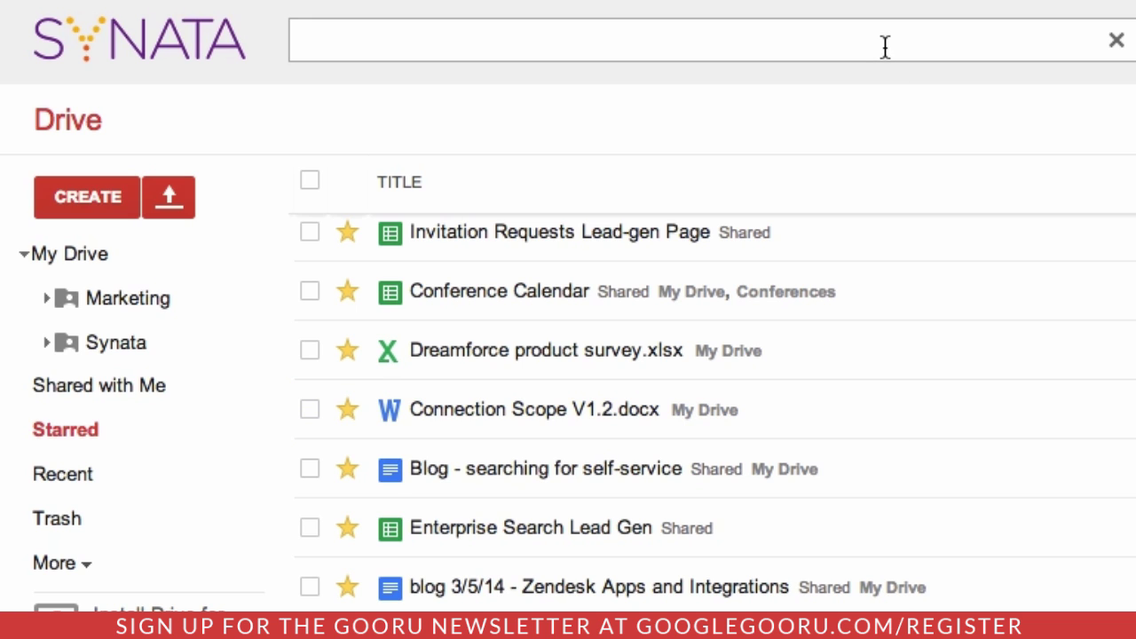
pyautogui.scroll(1, 934, 413)
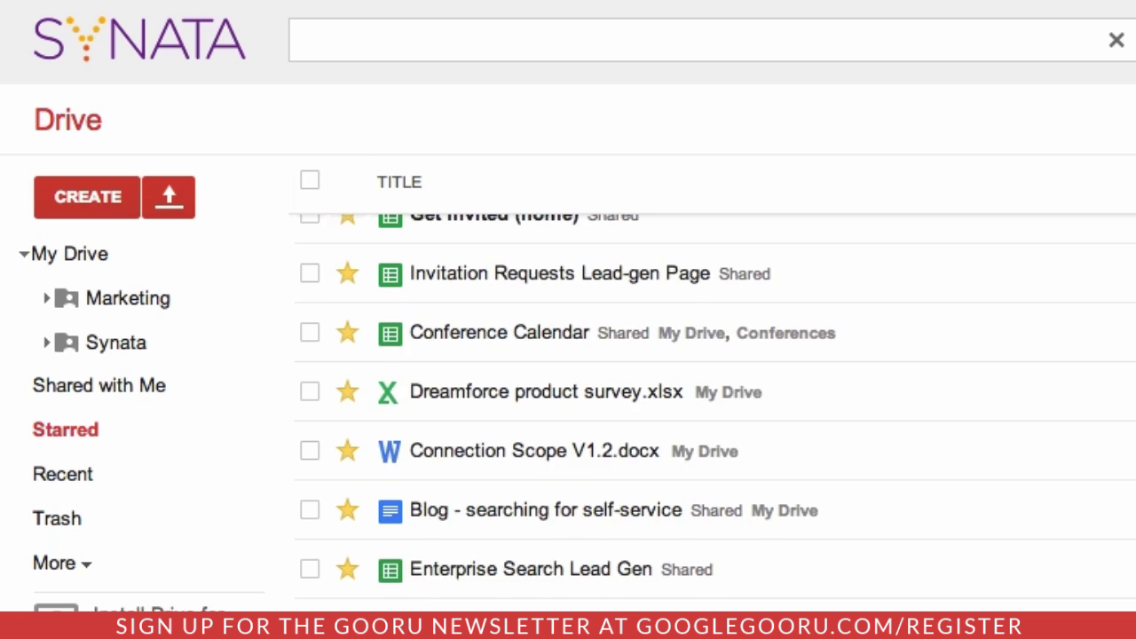
pyautogui.click(866, 47)
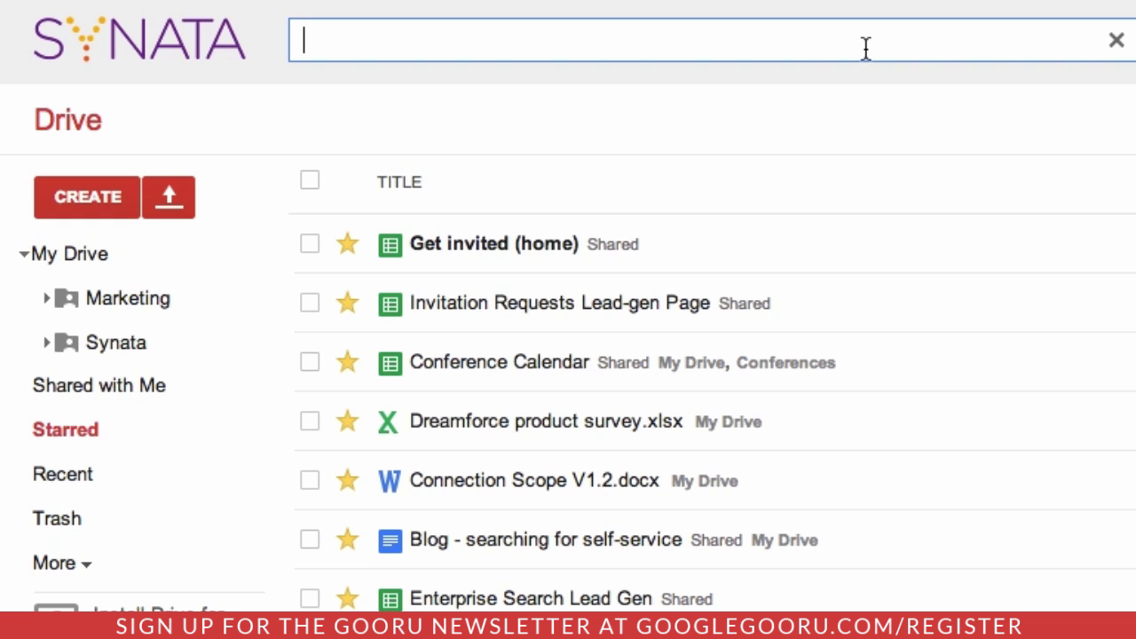
# Enter the query 'is:starred requests' to filter starred files matching requests
pyautogui.write('is:starre')
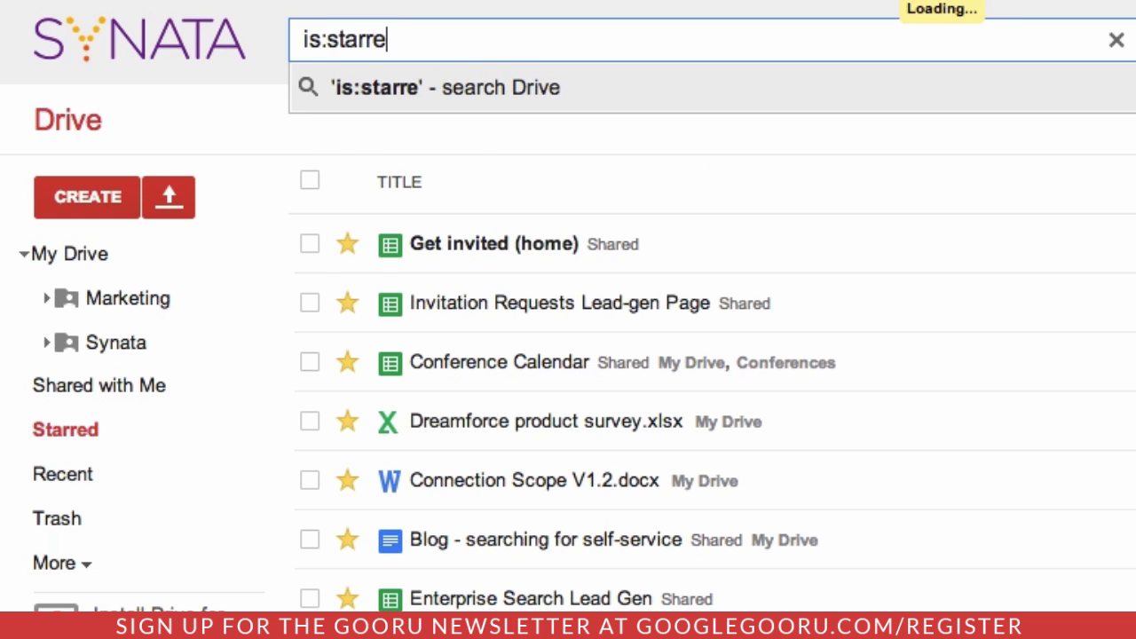
pyautogui.write('d re')
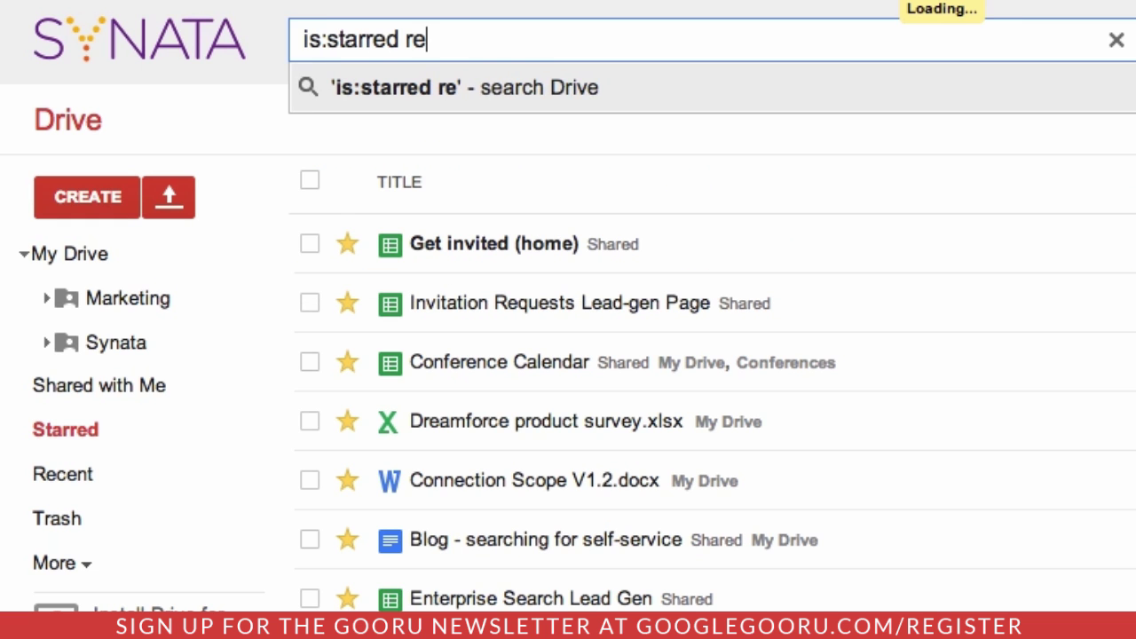
pyautogui.write('quests')
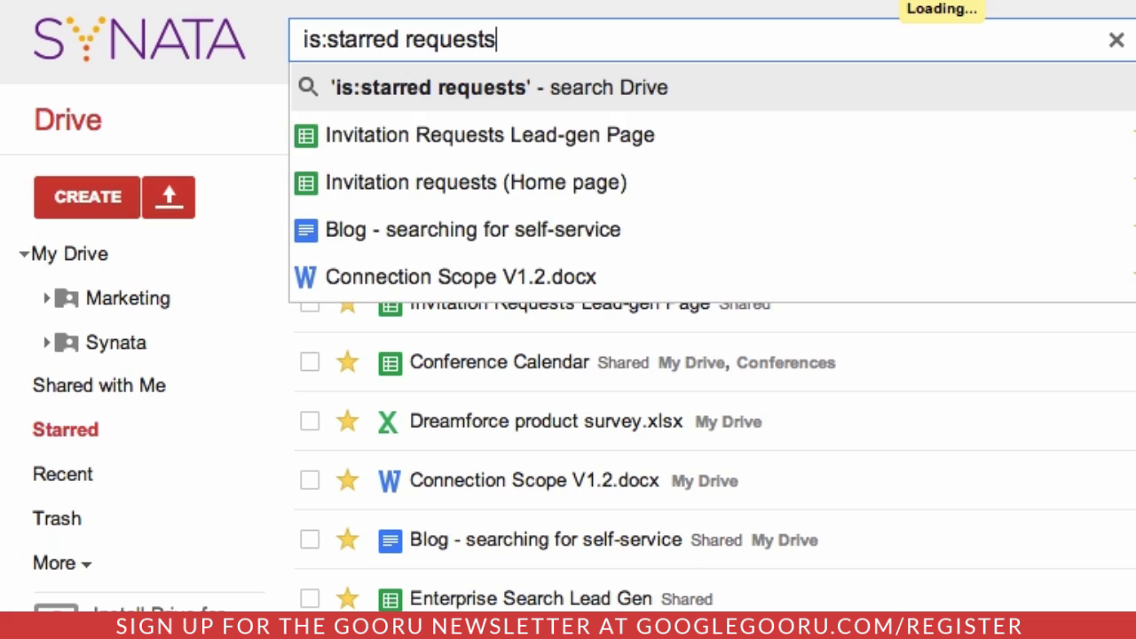